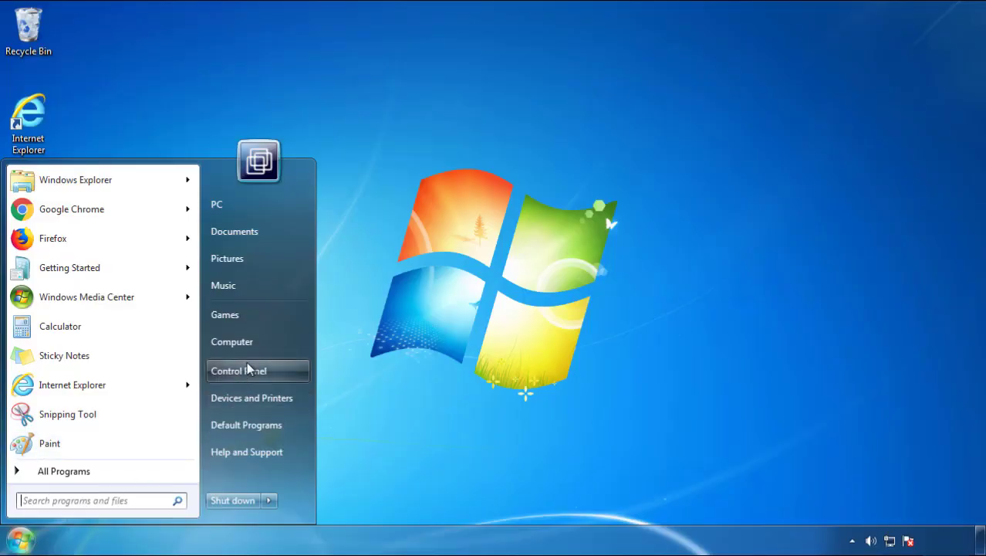
Step: List installed programs sorted by Installed On, newest first, putting SearchMine 2.00 on top
left_click(247, 368)
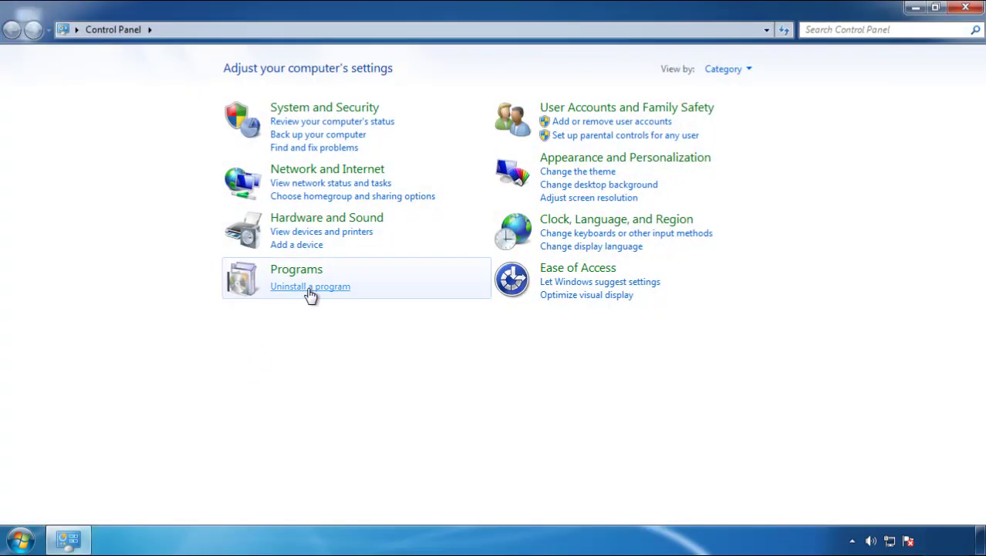
left_click(308, 290)
left_click(582, 148)
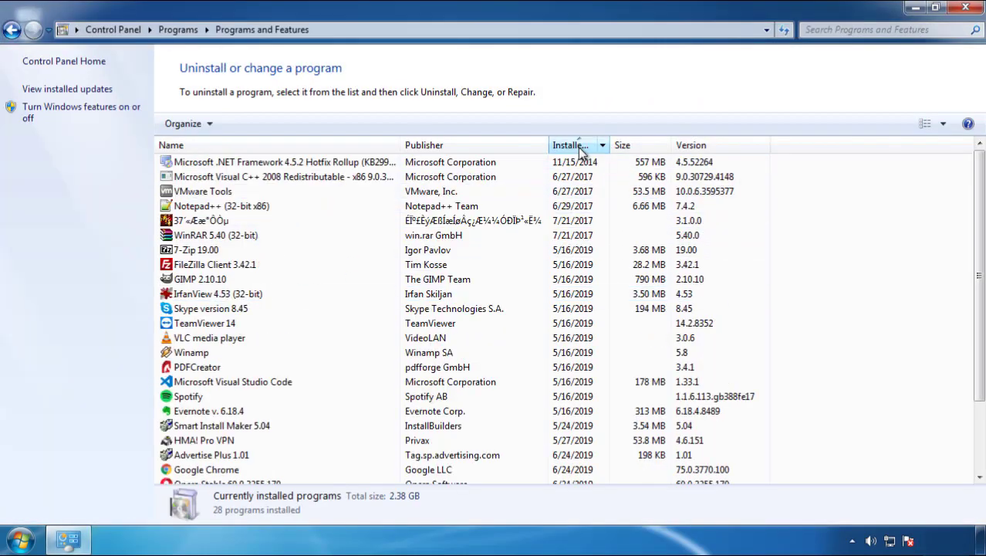
left_click(580, 148)
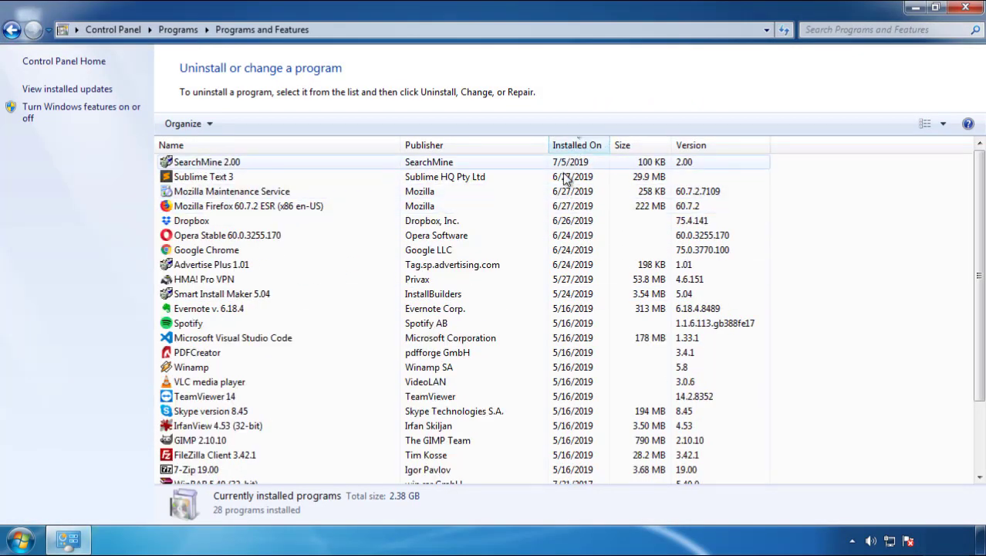
Step: Uninstall SearchMine 2.00 by confirming and finishing its uninstall wizard
left_click(207, 163)
left_click(246, 124)
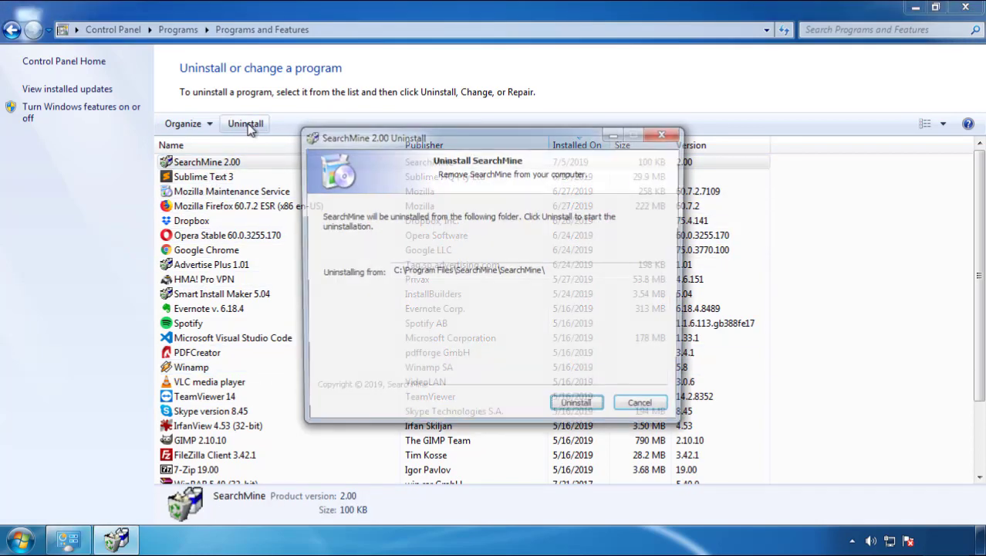
left_click(575, 409)
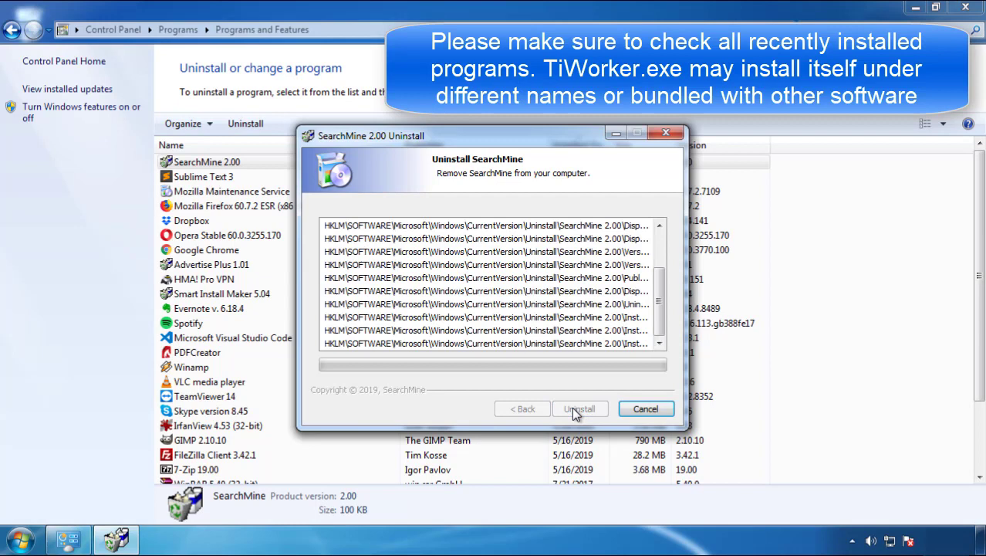
left_click(579, 409)
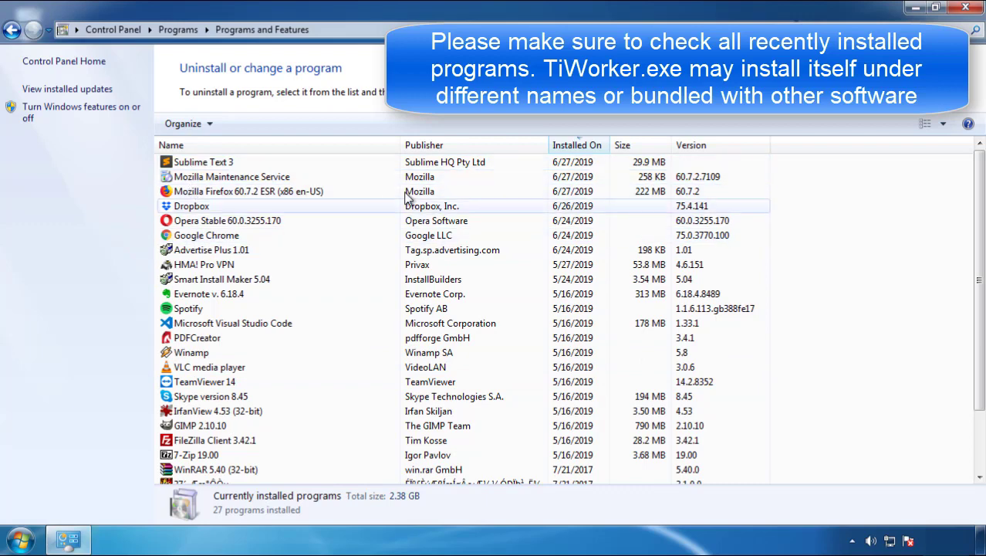
Step: Close Programs and Features and restart Windows from the Start menu's Shut down options
left_click(968, 9)
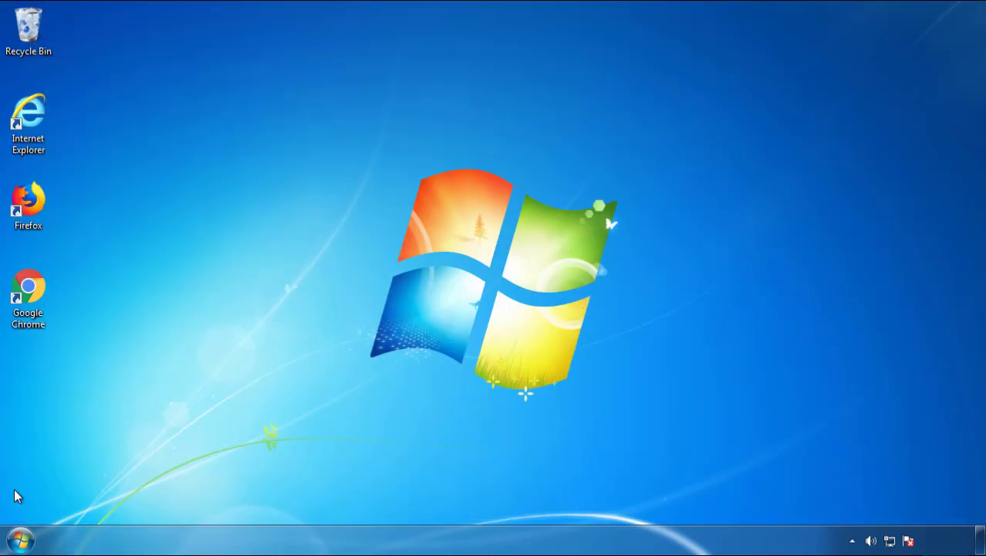
left_click(19, 538)
left_click(269, 501)
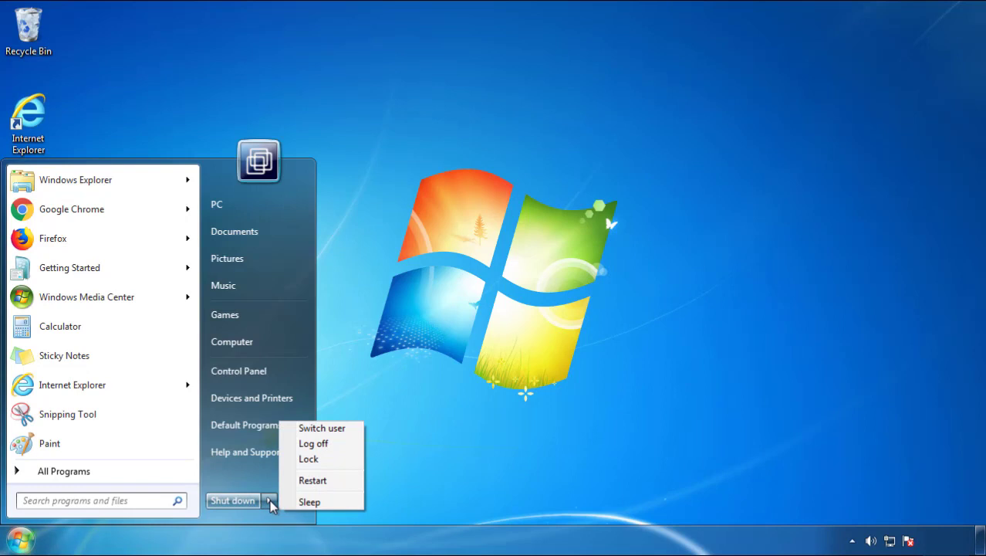
left_click(511, 420)
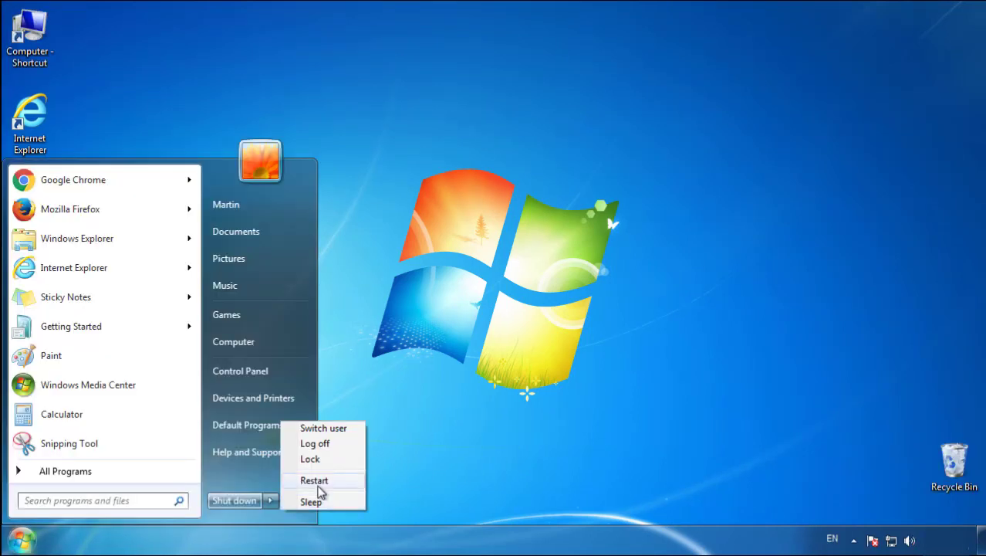
left_click(320, 485)
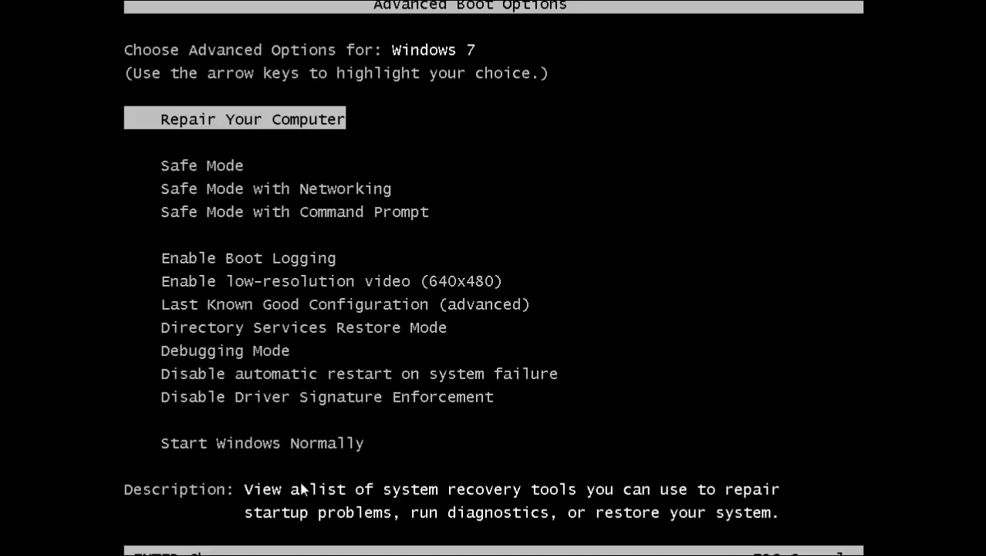
Step: Boot into Safe Mode and launch Firefox, declining the default-browser prompt
key("Down")
key("Return")
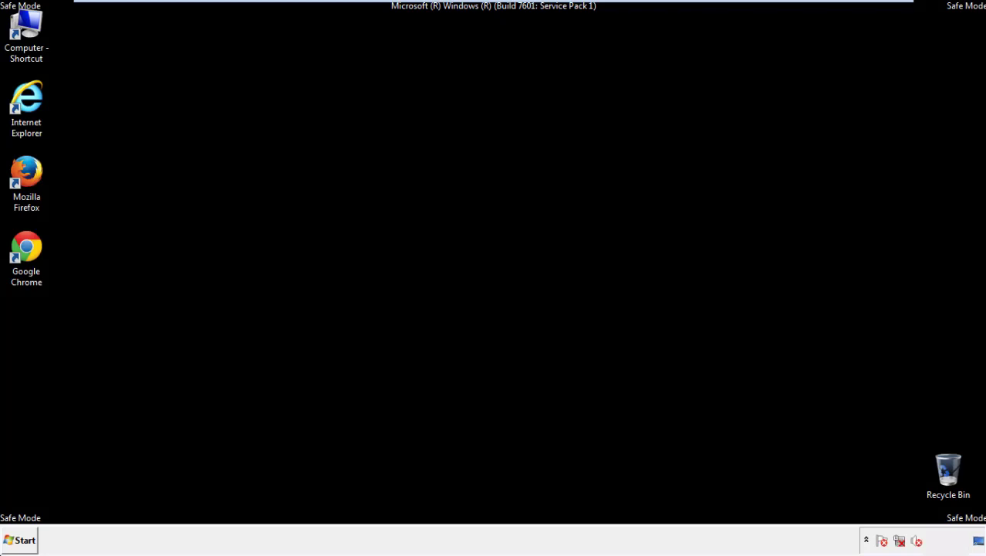
double_click(36, 179)
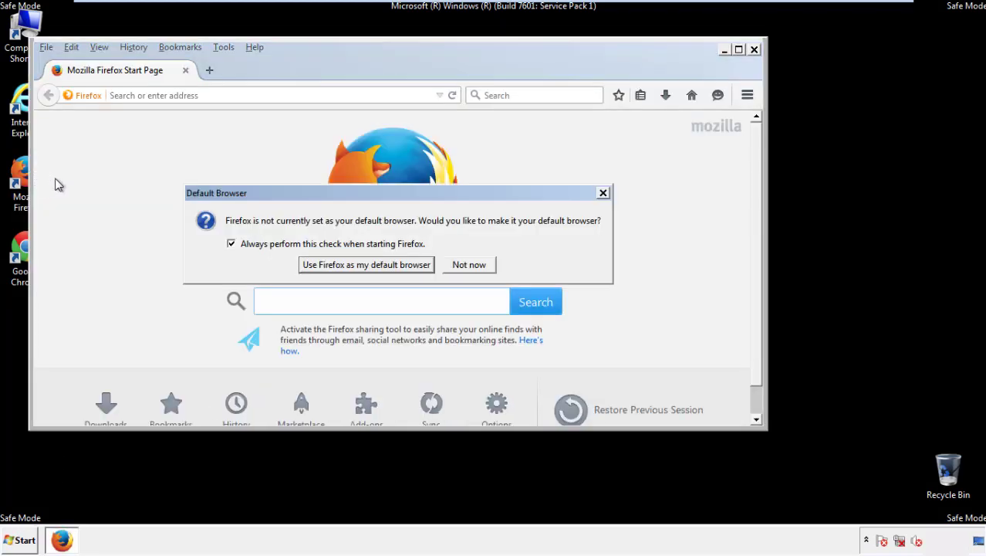
left_click(482, 266)
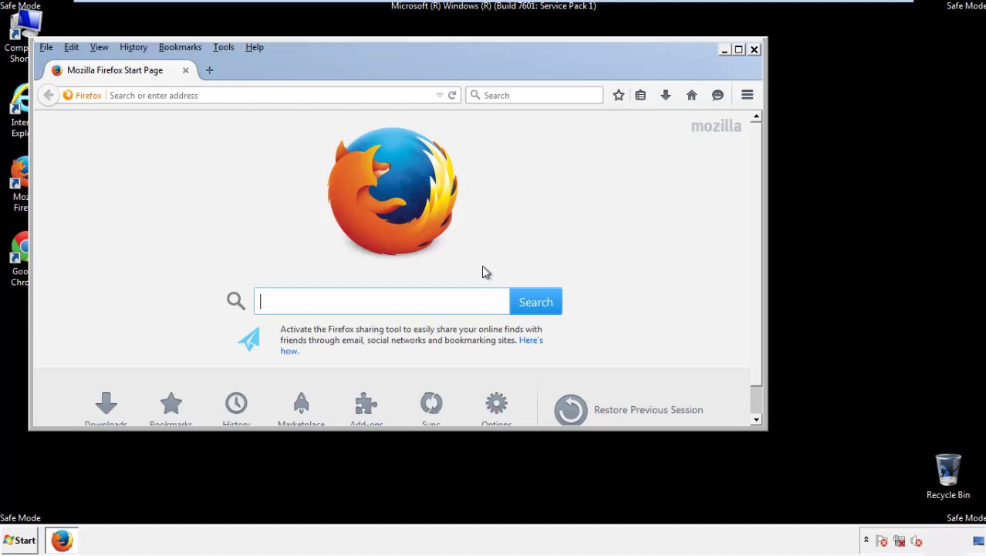
Step: Make Firefox's Menu Bar visible via the tab-strip context menu
right_click(303, 68)
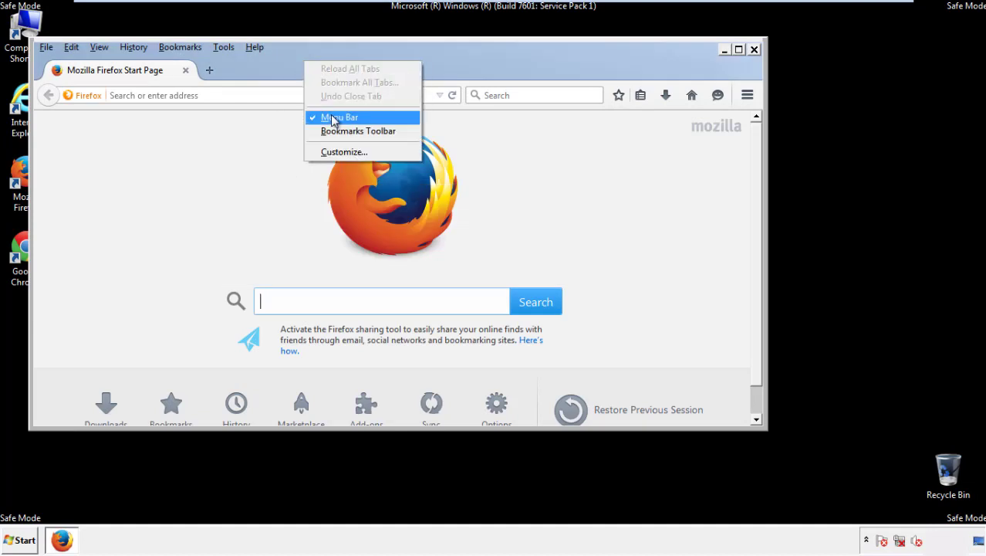
left_click(331, 116)
right_click(311, 64)
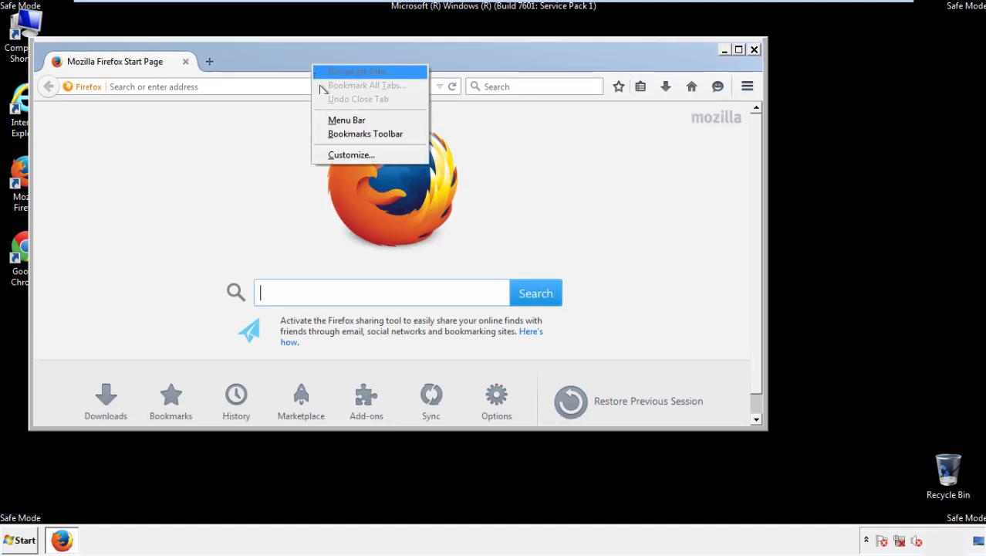
left_click(332, 121)
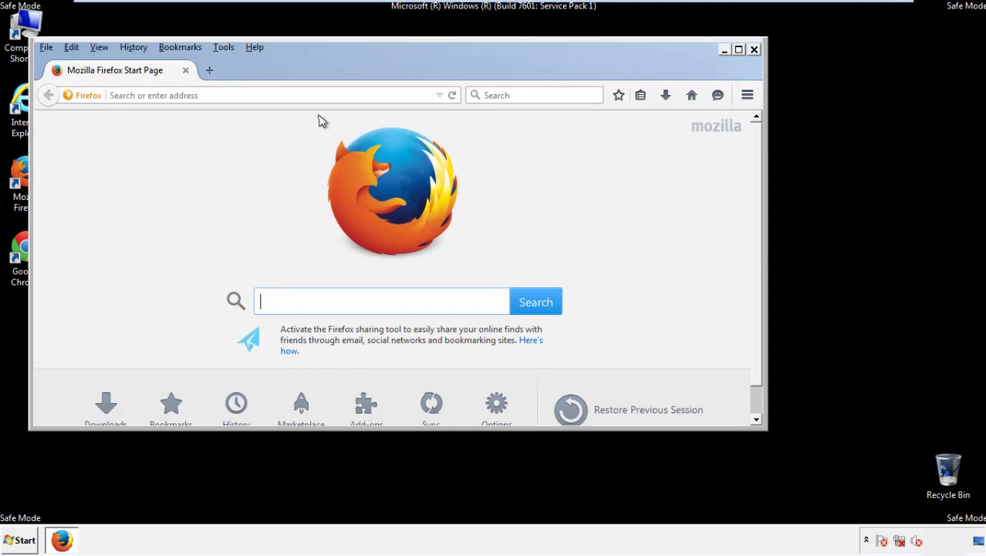
Step: Clear Firefox history for Everything, including Offline Website Data and Site Preferences
left_click(139, 48)
left_click(149, 77)
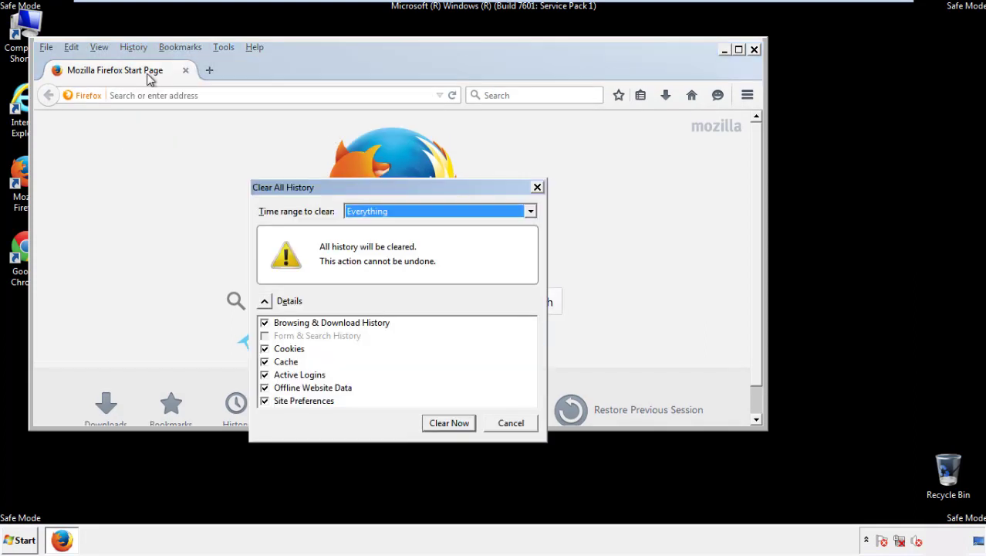
left_click(368, 214)
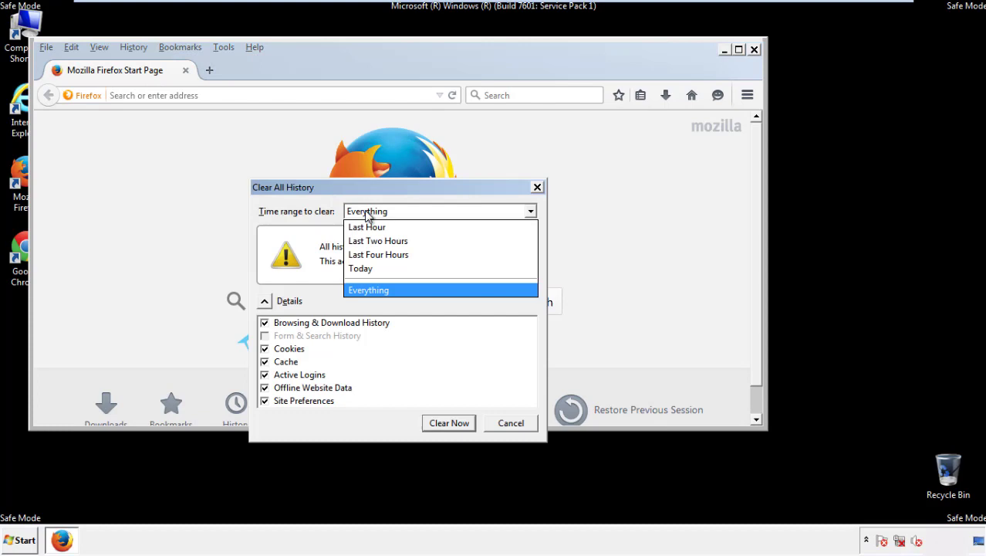
left_click(369, 287)
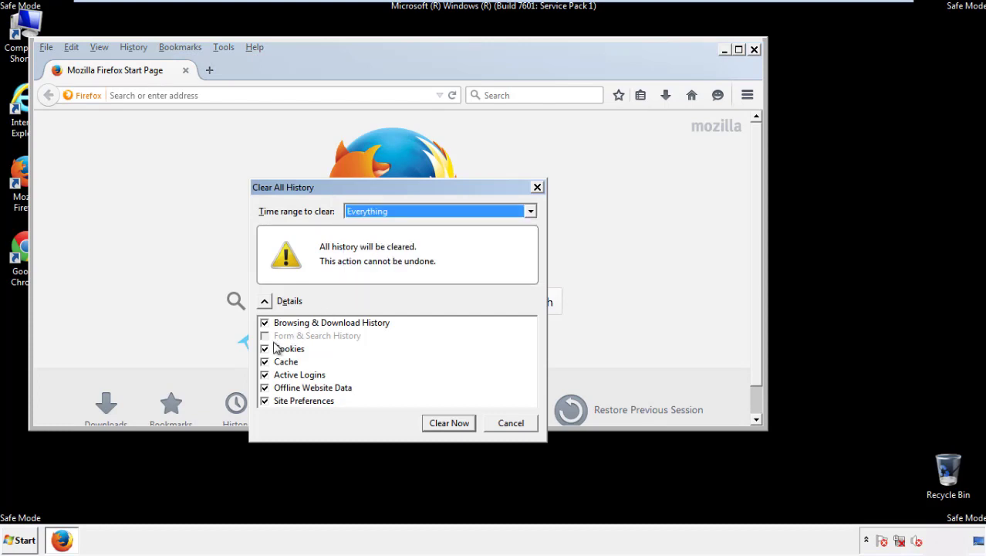
left_click(264, 387)
left_click(264, 387)
left_click(265, 401)
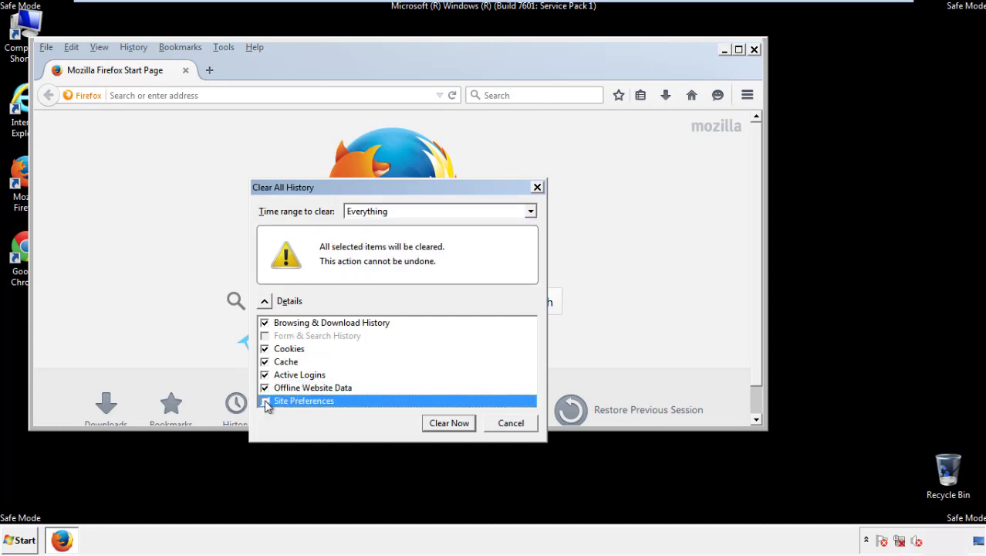
left_click(265, 401)
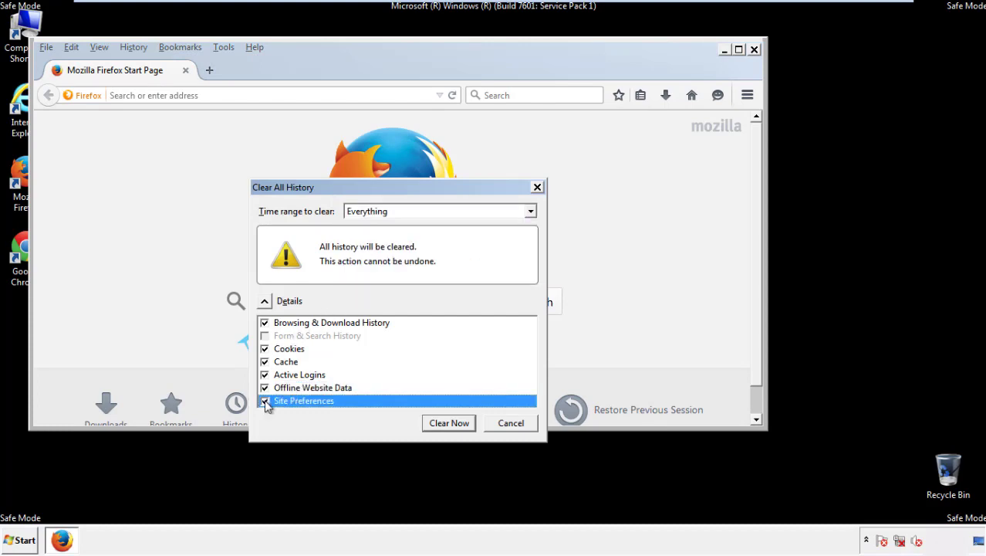
left_click(448, 424)
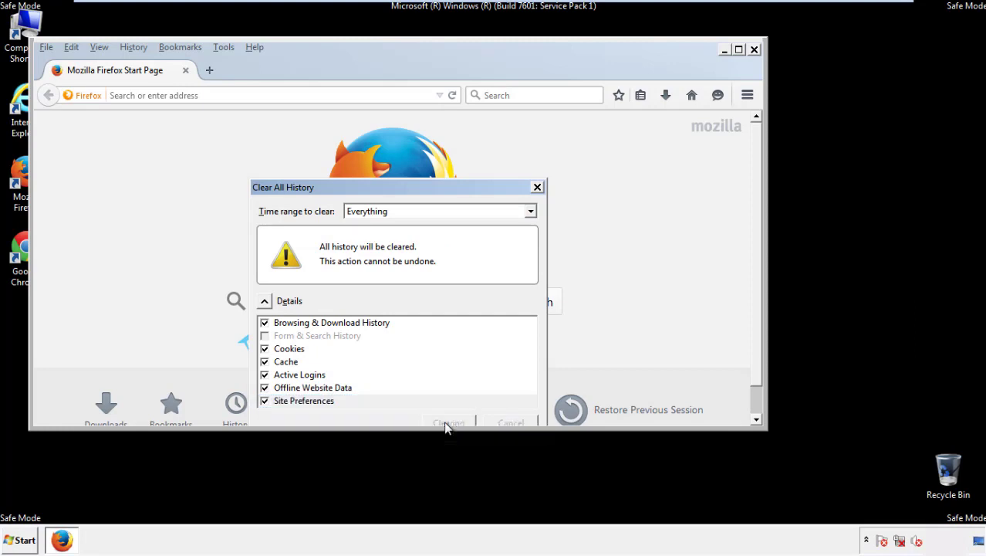
Step: Refresh Firefox from Troubleshooting Information, finish the Import Wizard, and close the browser
left_click(255, 47)
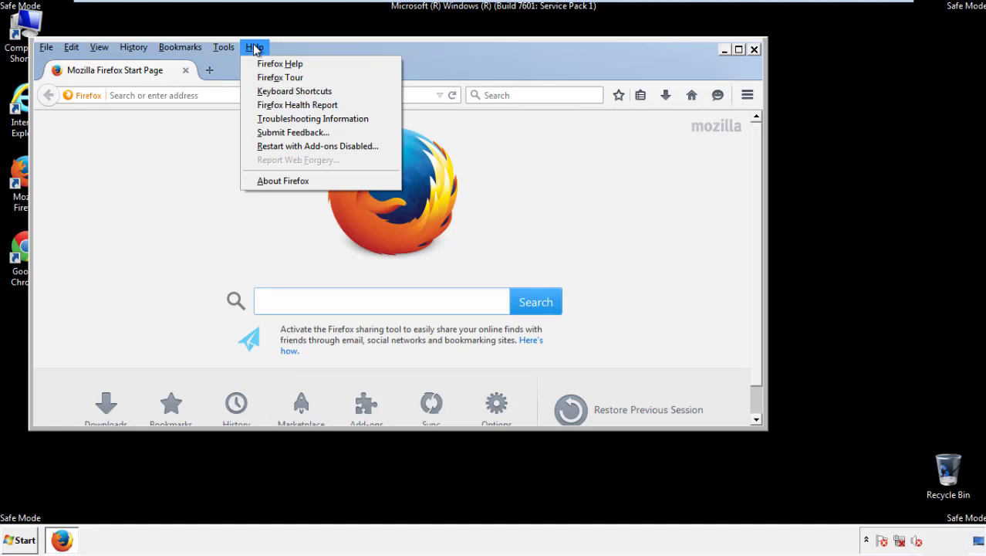
left_click(286, 118)
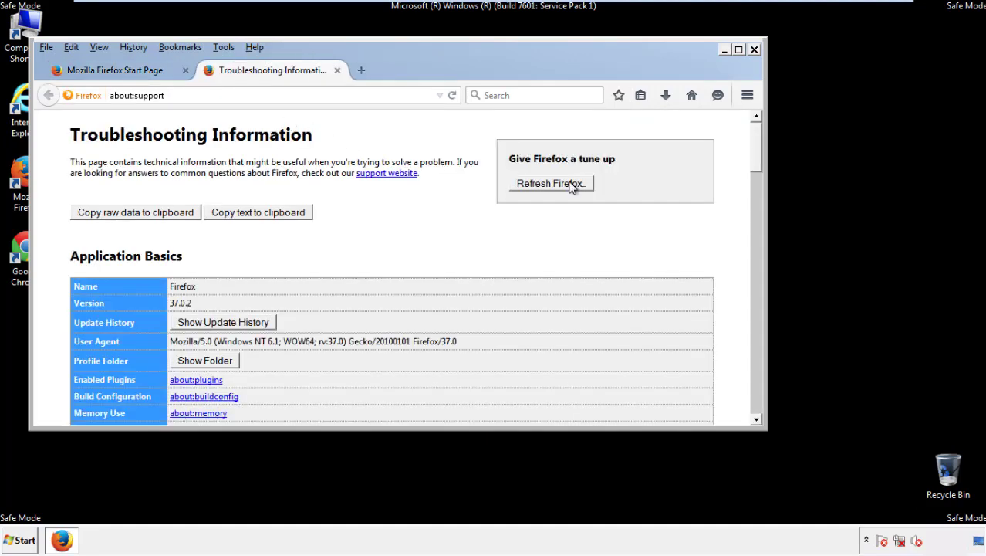
left_click(572, 185)
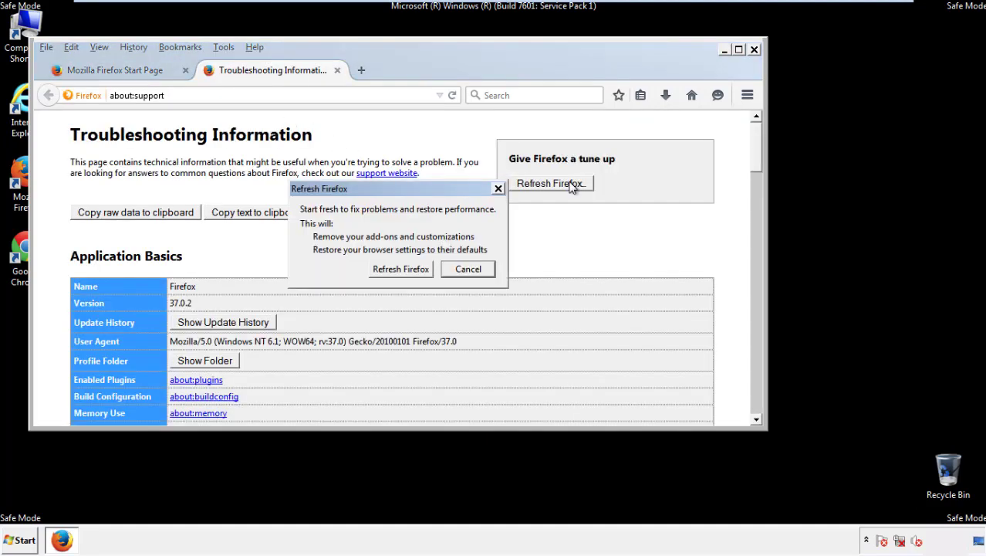
left_click(402, 269)
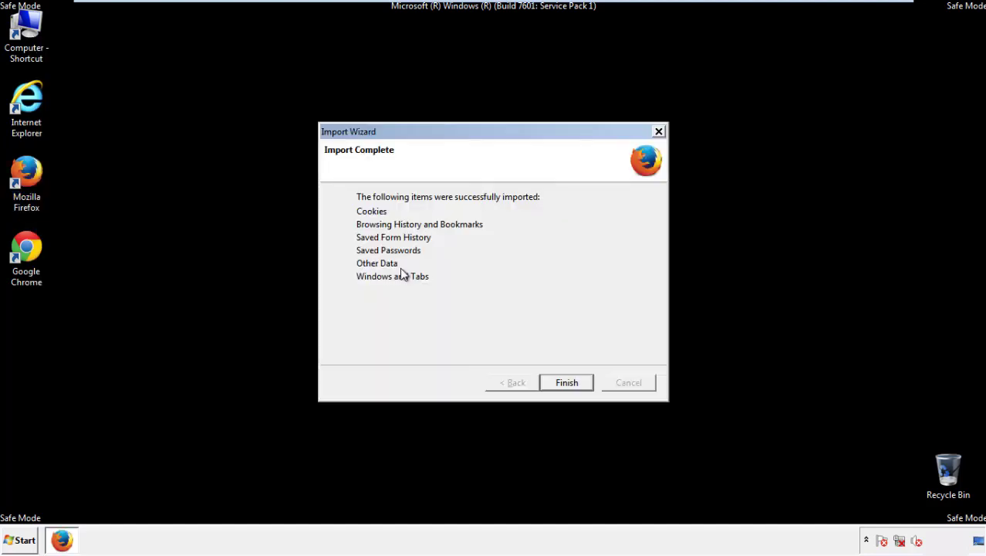
left_click(567, 382)
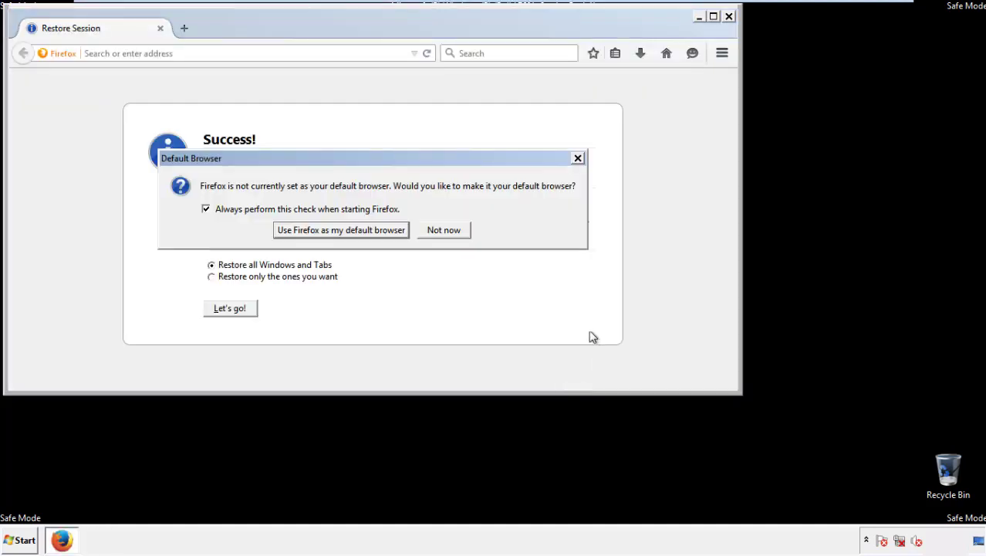
left_click(447, 230)
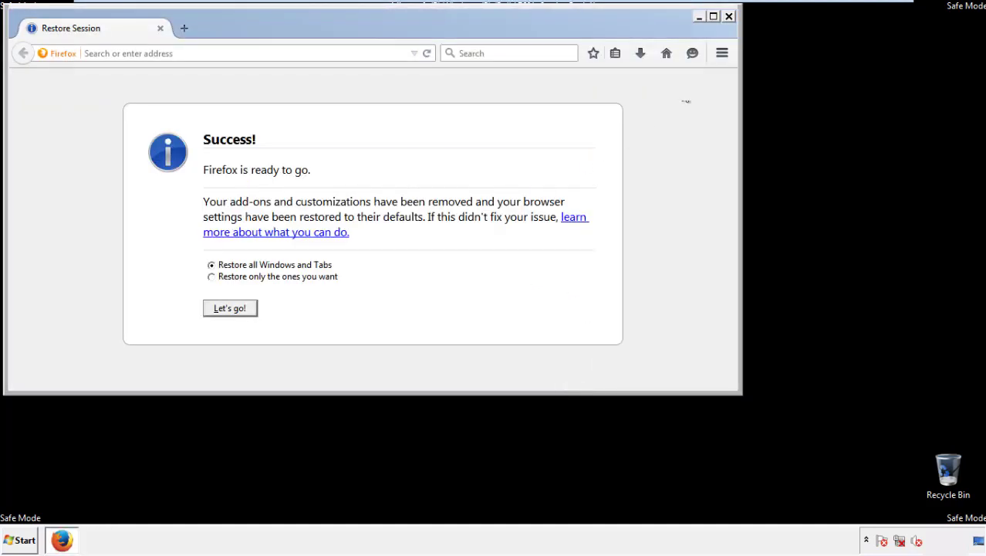
left_click(728, 16)
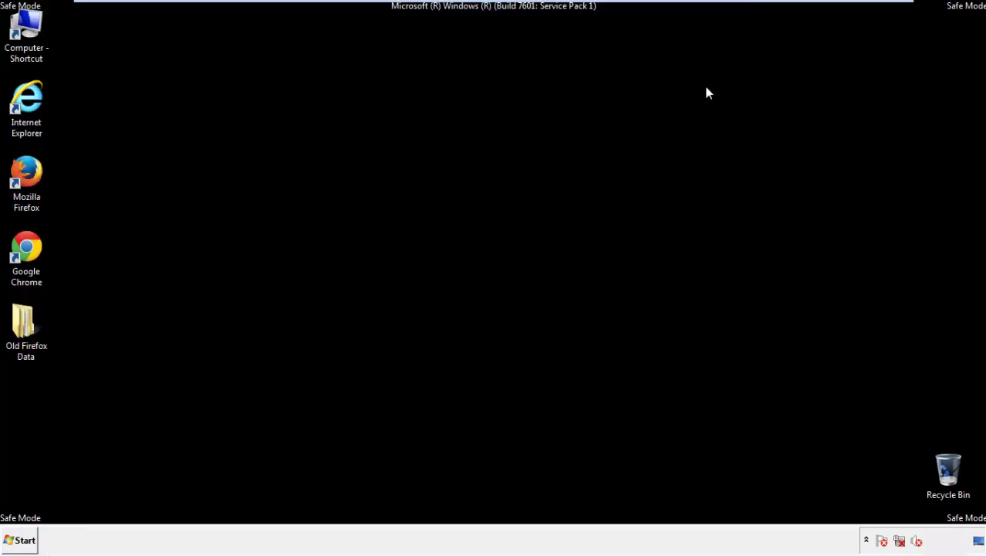
Step: Launch Chrome, stop its default-browser prompt, and open History from Settings
left_click(23, 246)
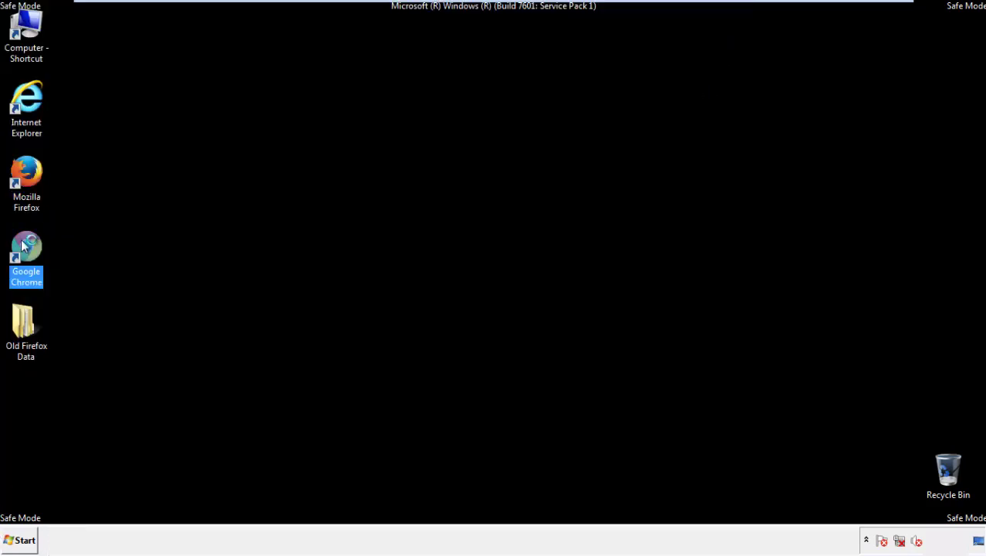
double_click(23, 245)
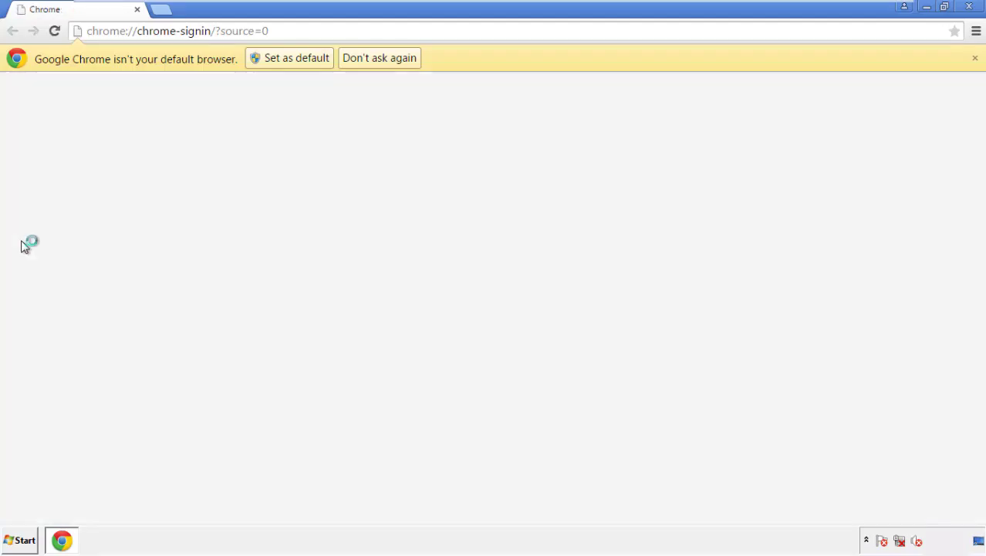
left_click(396, 60)
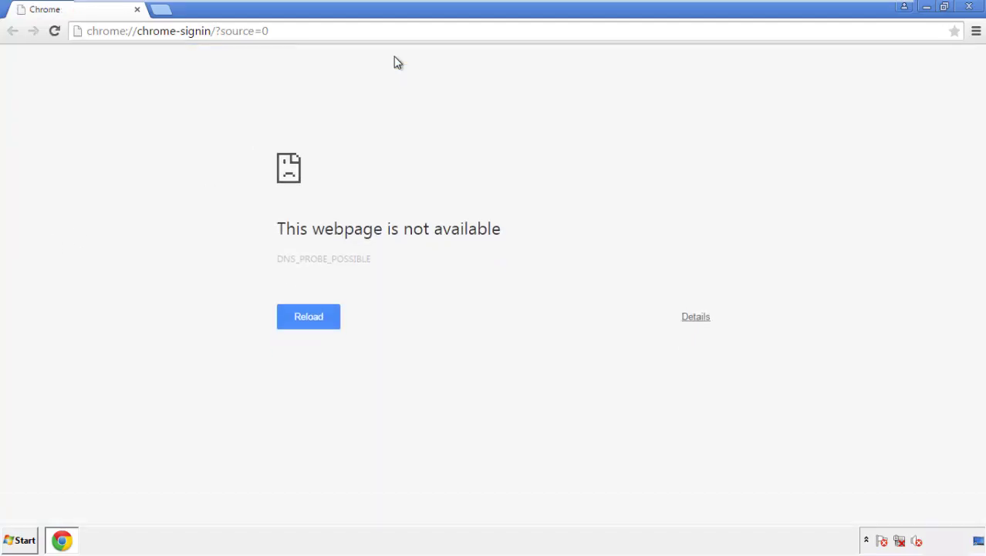
left_click(977, 35)
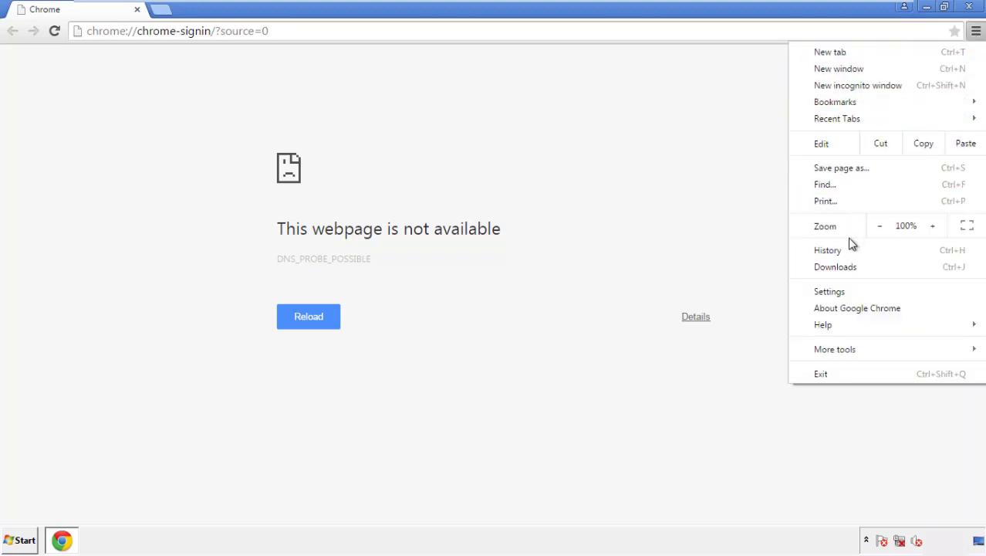
left_click(833, 291)
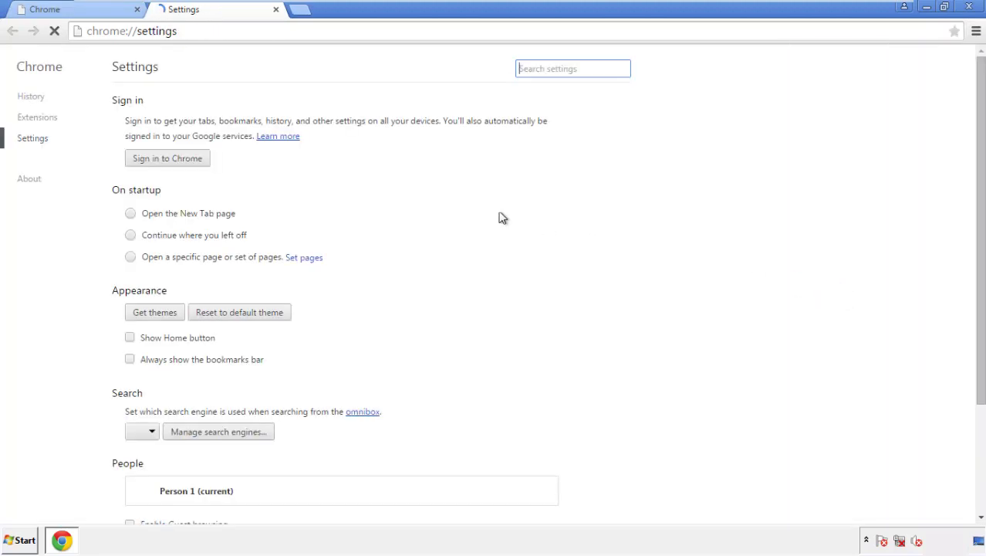
left_click(35, 99)
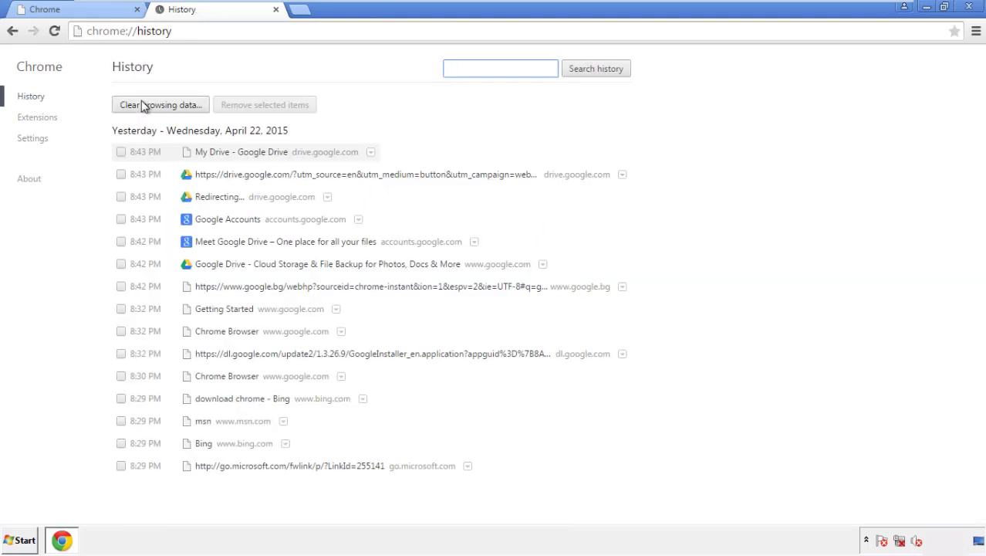
Step: Clear Chrome browsing data from the beginning of time, adding autofill data and keeping passwords
left_click(148, 107)
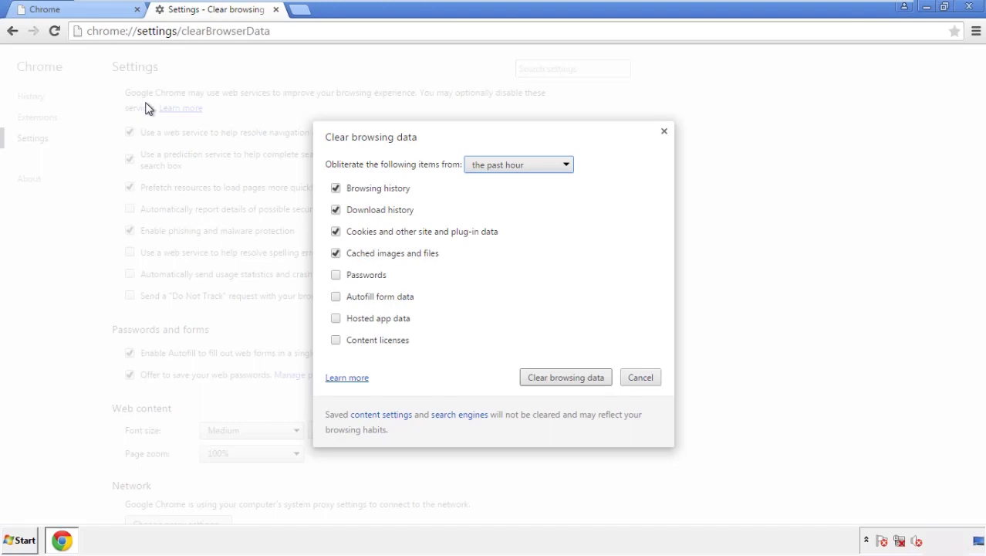
left_click(497, 167)
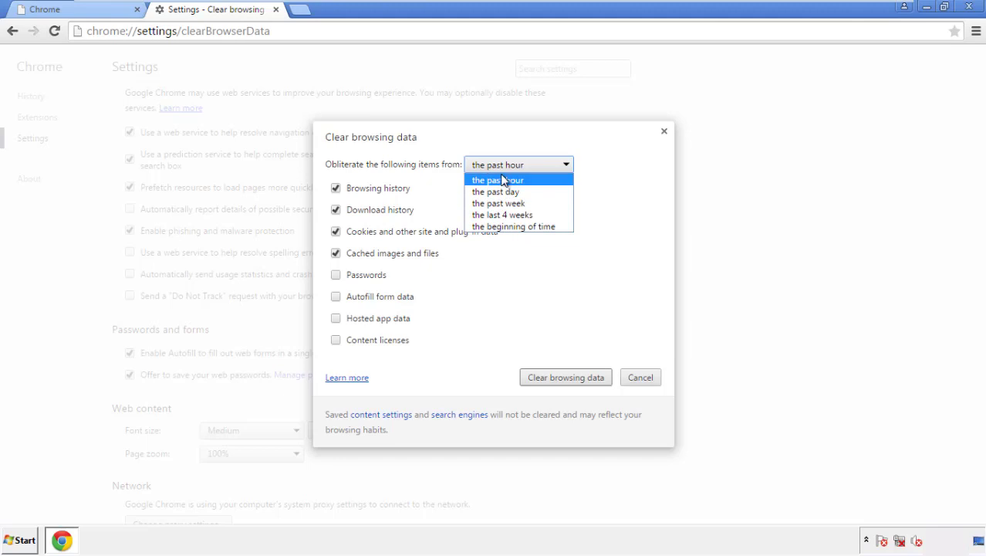
left_click(494, 229)
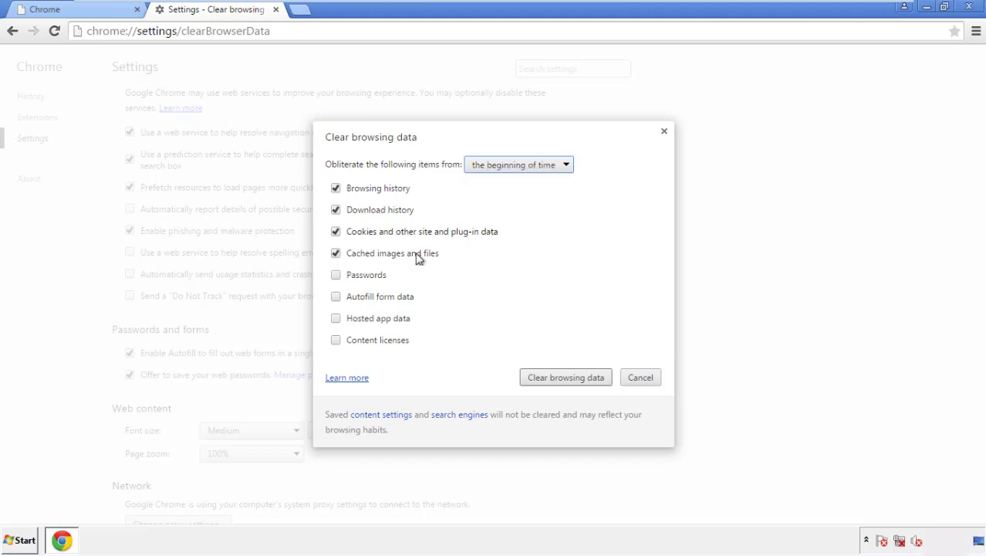
left_click(338, 297)
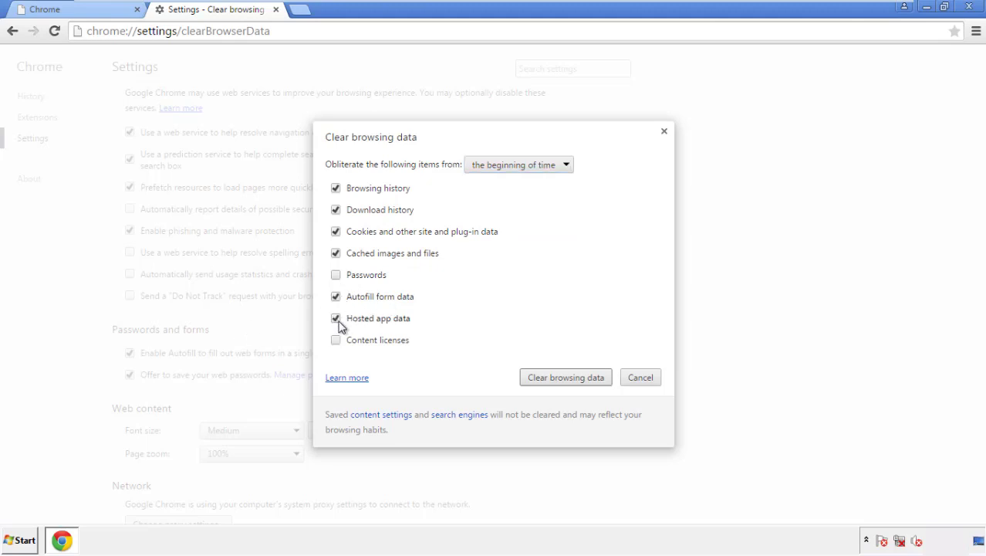
left_click(551, 378)
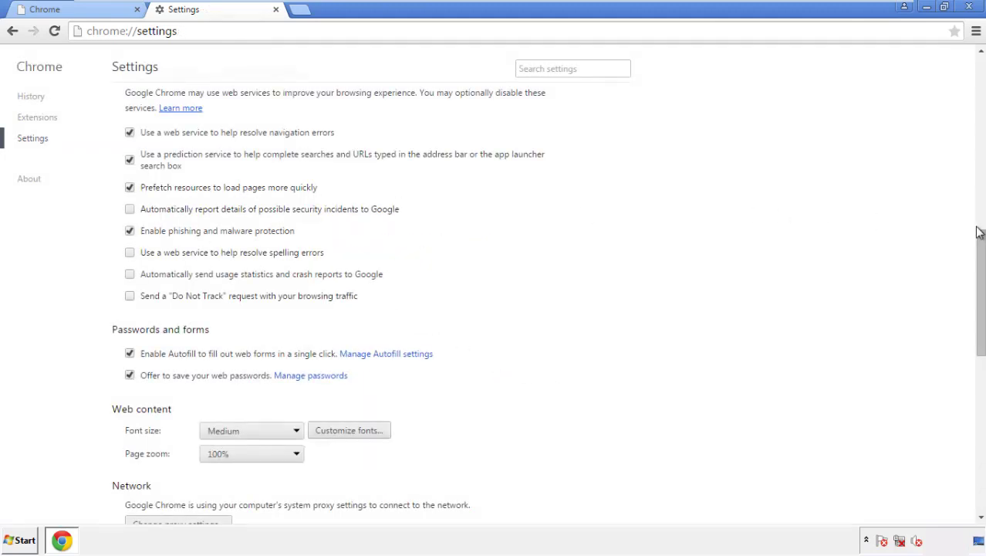
Step: Reset Chrome's settings to their defaults and close the browser
left_click_drag(979, 231, 977, 423)
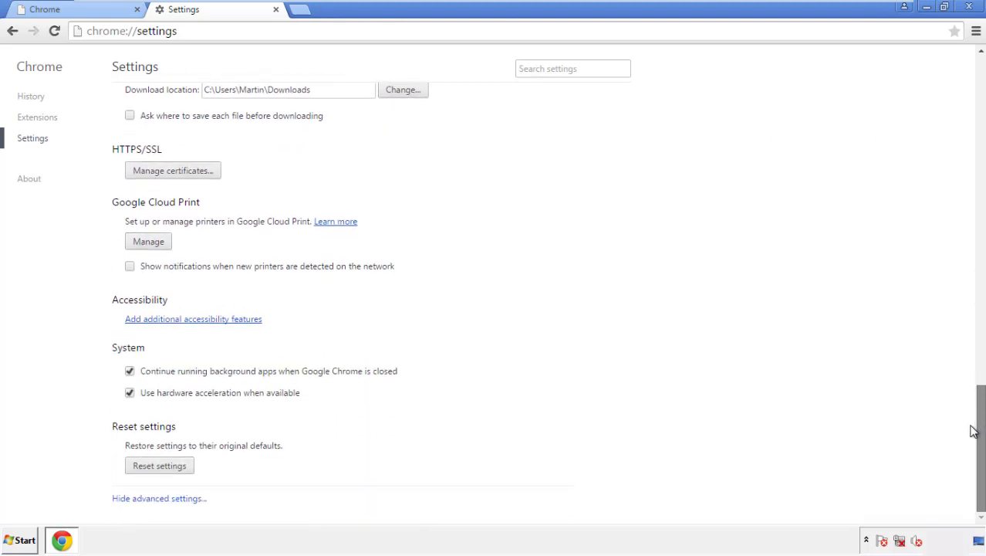
left_click(187, 469)
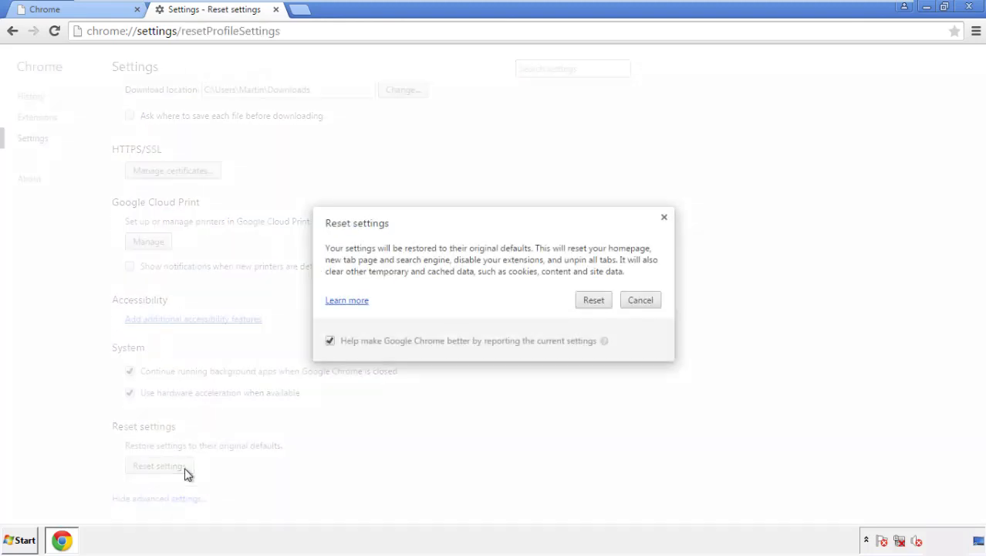
left_click(594, 299)
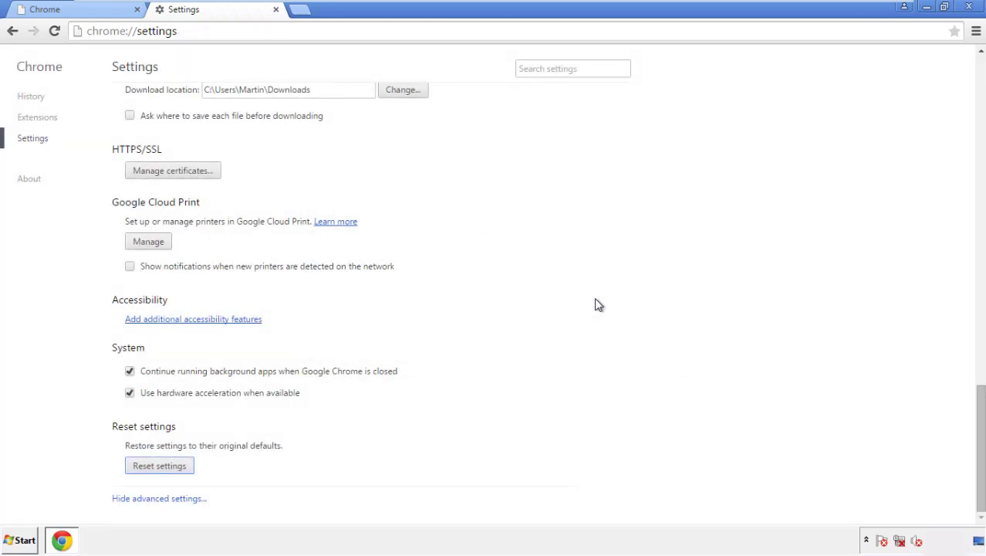
left_click(968, 6)
left_click(532, 251)
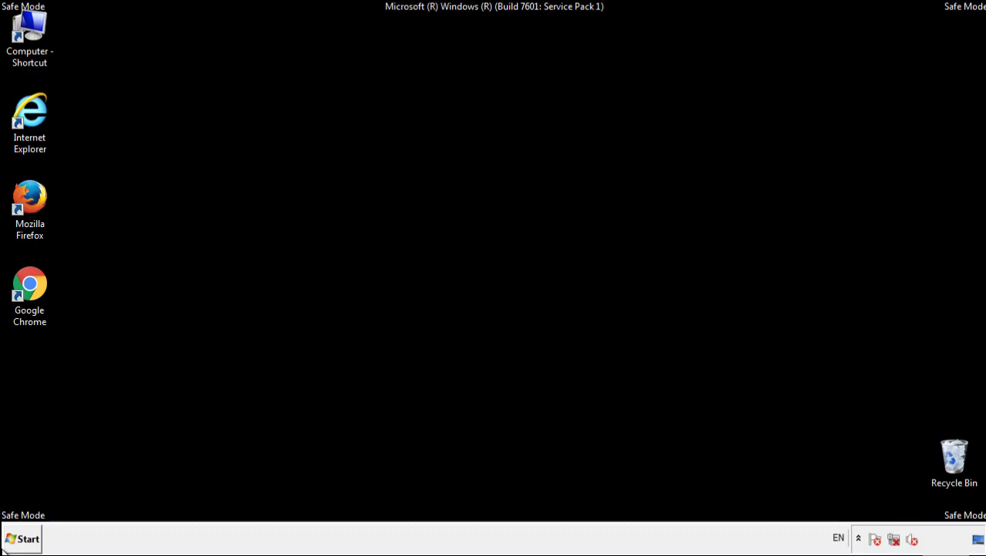
Step: Remove the Search Mine extension in Firefox's Add-ons manager, then close Firefox
double_click(38, 192)
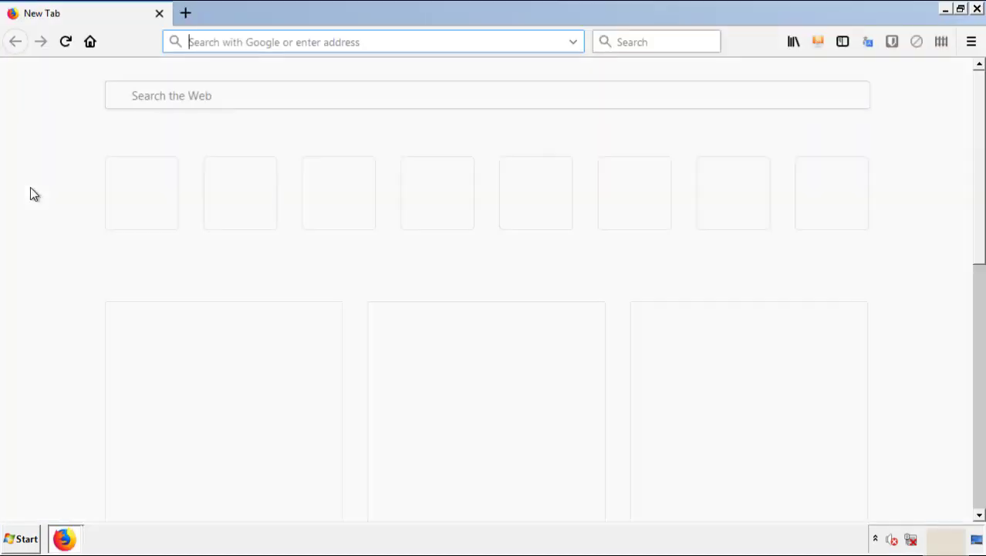
left_click(970, 41)
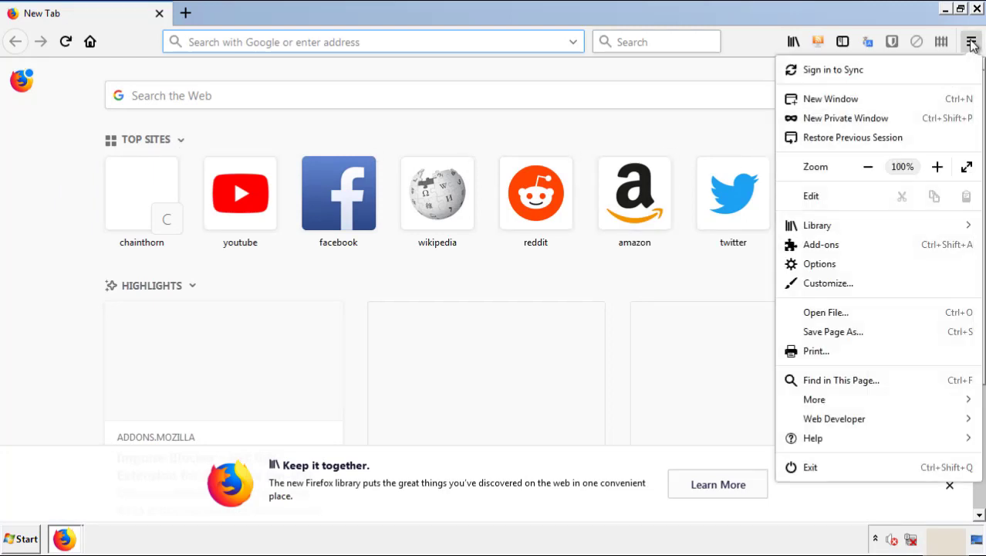
left_click(911, 247)
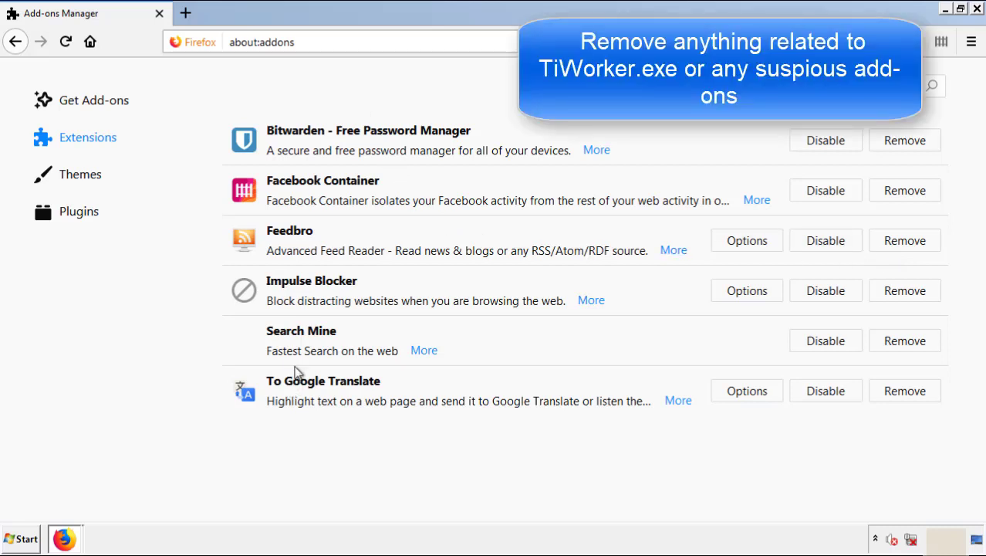
left_click(903, 347)
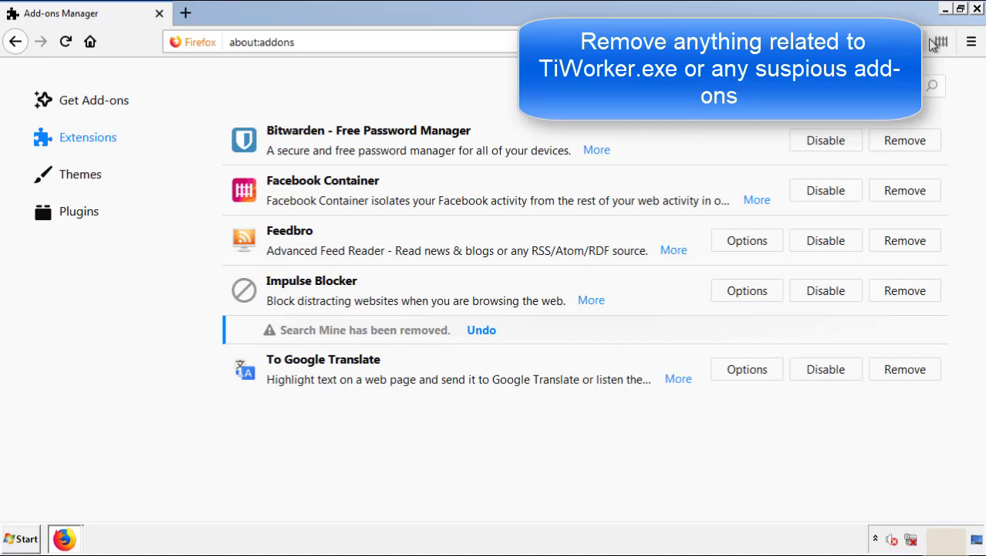
left_click(978, 9)
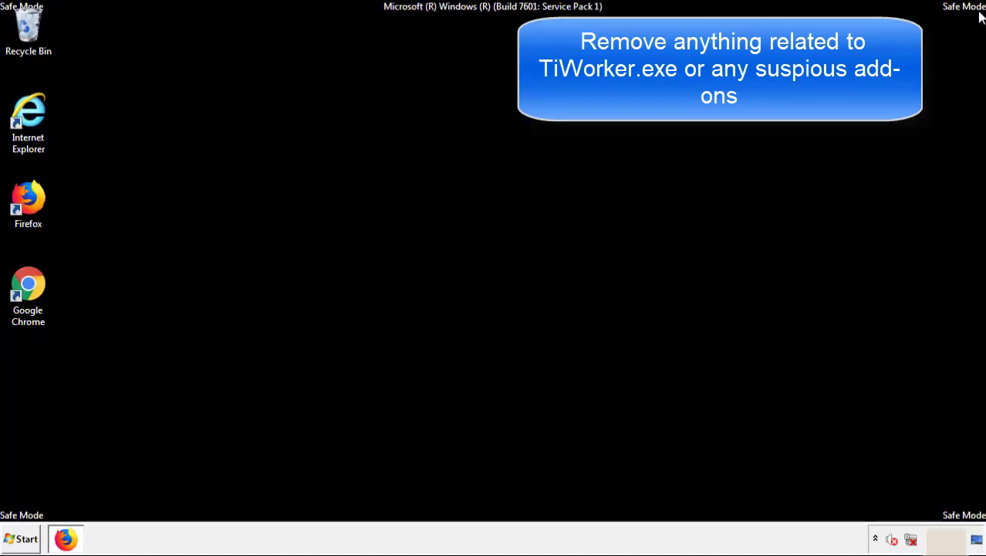
Step: Launch Google Chrome and go to its Extensions page via More tools
double_click(29, 302)
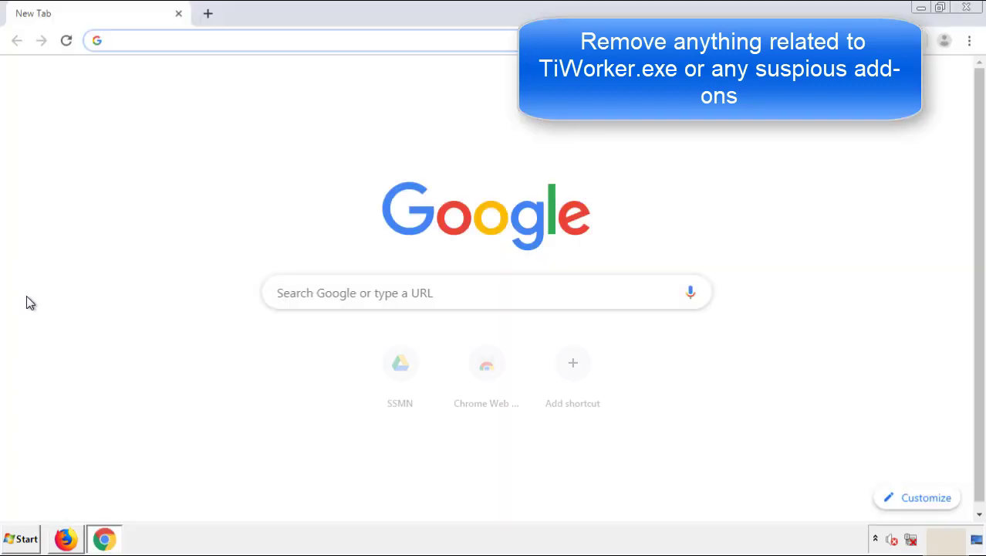
left_click(970, 40)
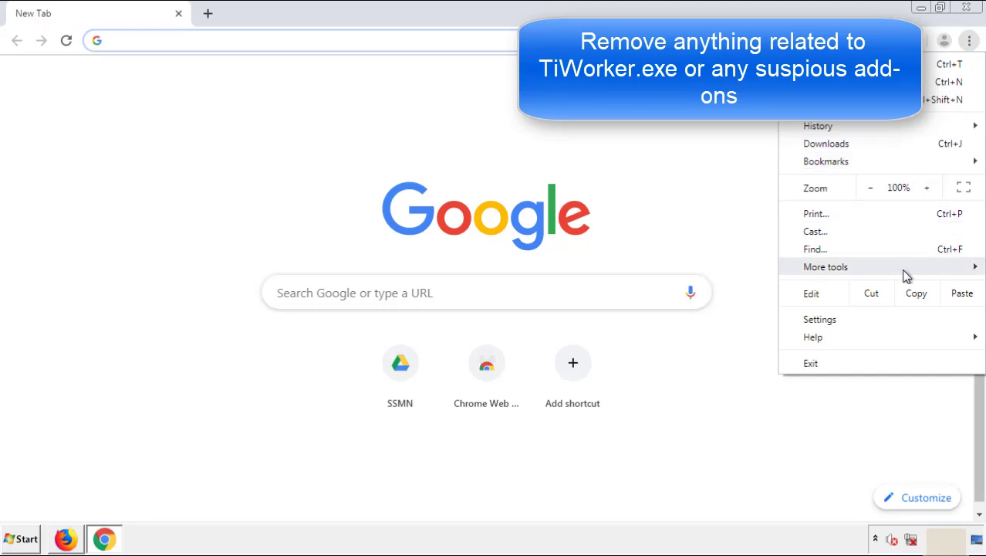
mouse_move(883, 271)
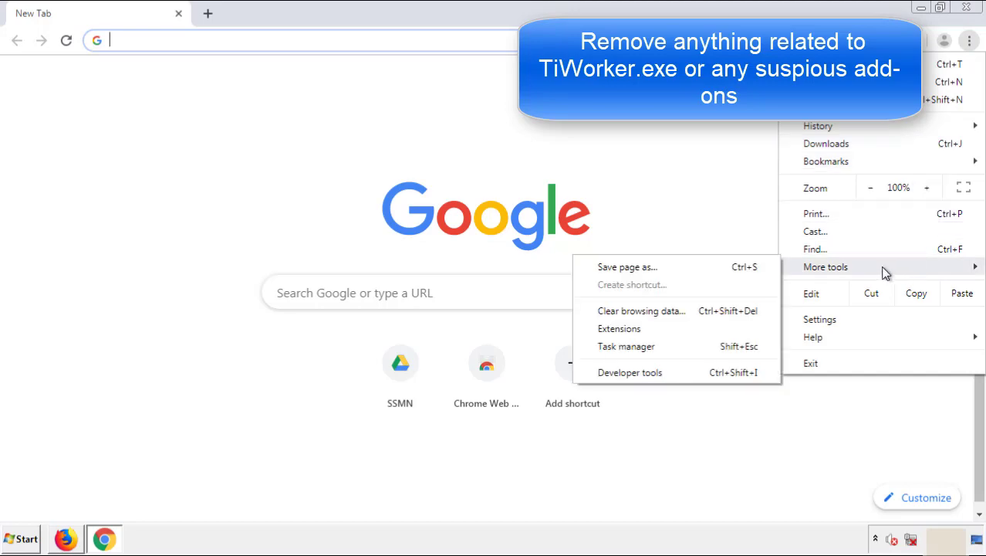
left_click(627, 328)
scroll(279, 248, "down", 10)
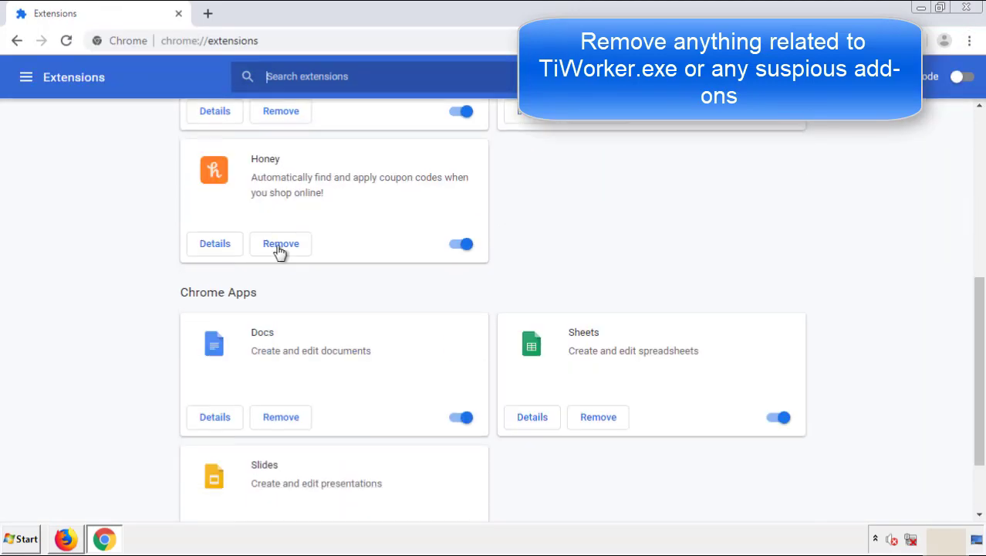
scroll(370, 282, "up", 10)
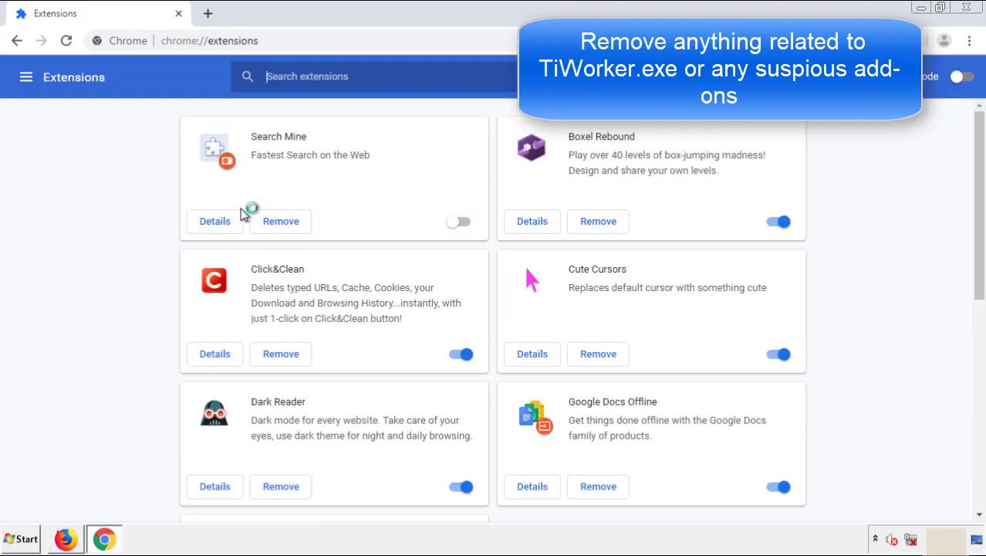
Step: Remove the Search Mine extension, confirm, and close Chrome
left_click(280, 224)
left_click(543, 137)
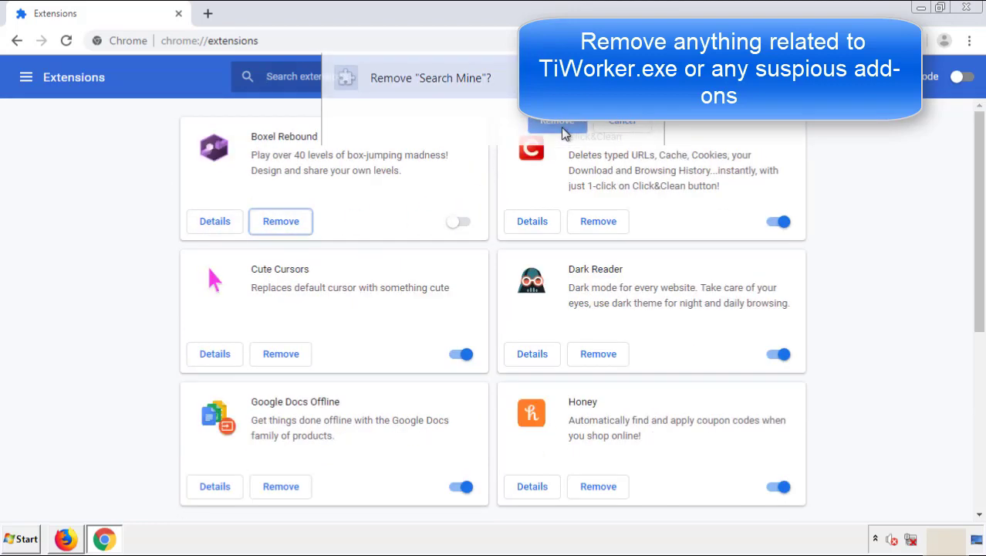
left_click(974, 10)
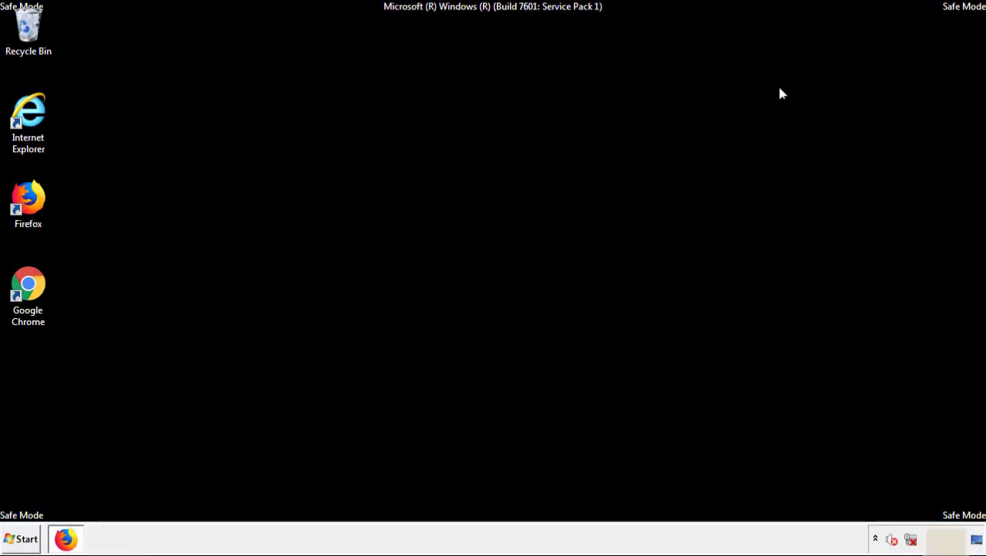
Step: Expand the Start menu's Shut down options to reveal Restart
left_click(27, 538)
left_click(266, 506)
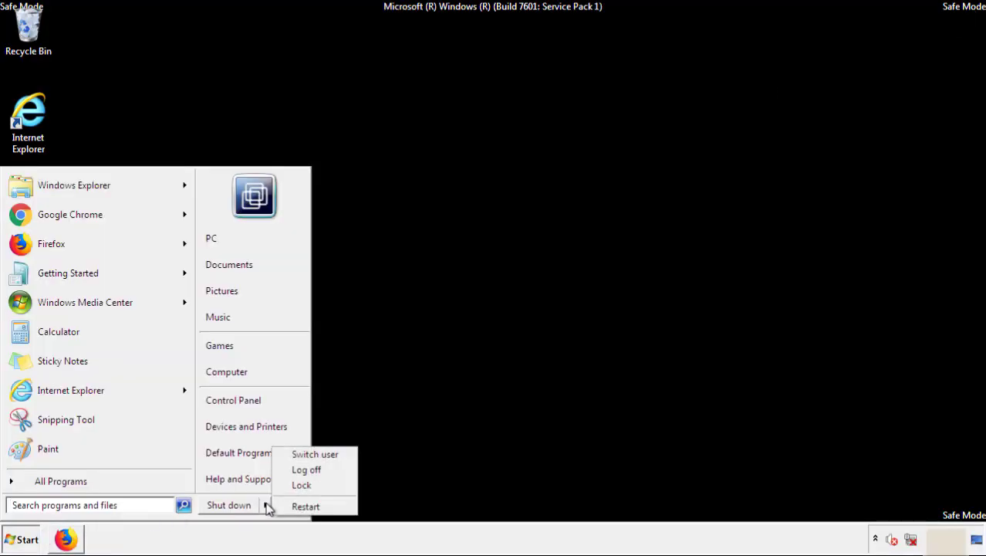